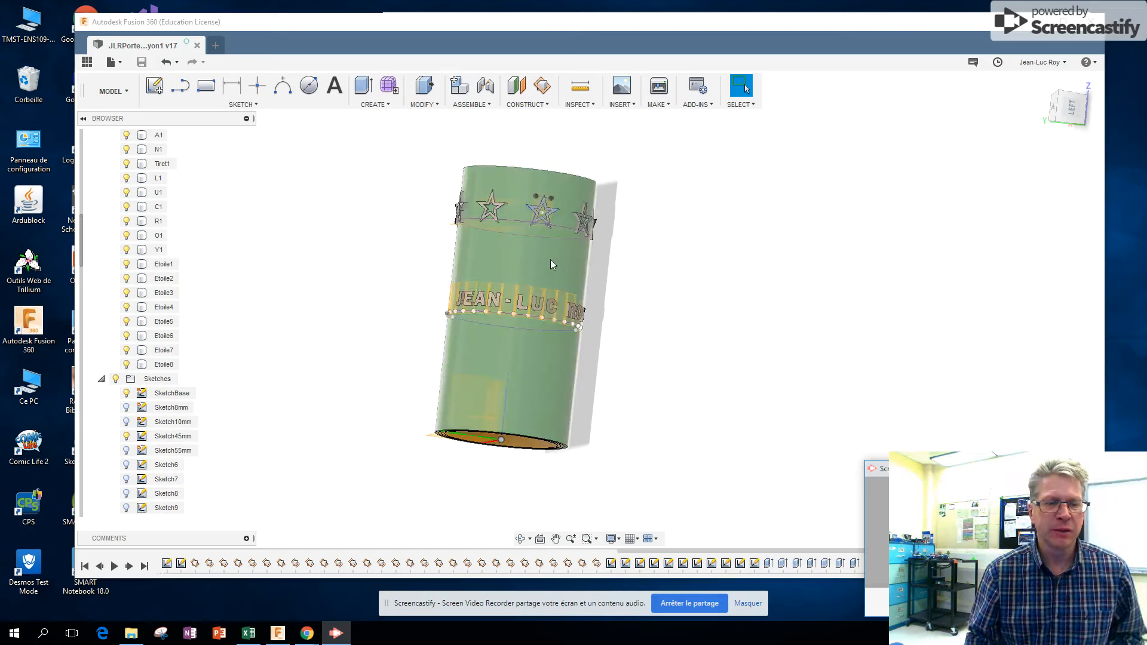
Start a tangent plane on the cylinder's outer face and rotate it to 5 degrees
click(543, 105)
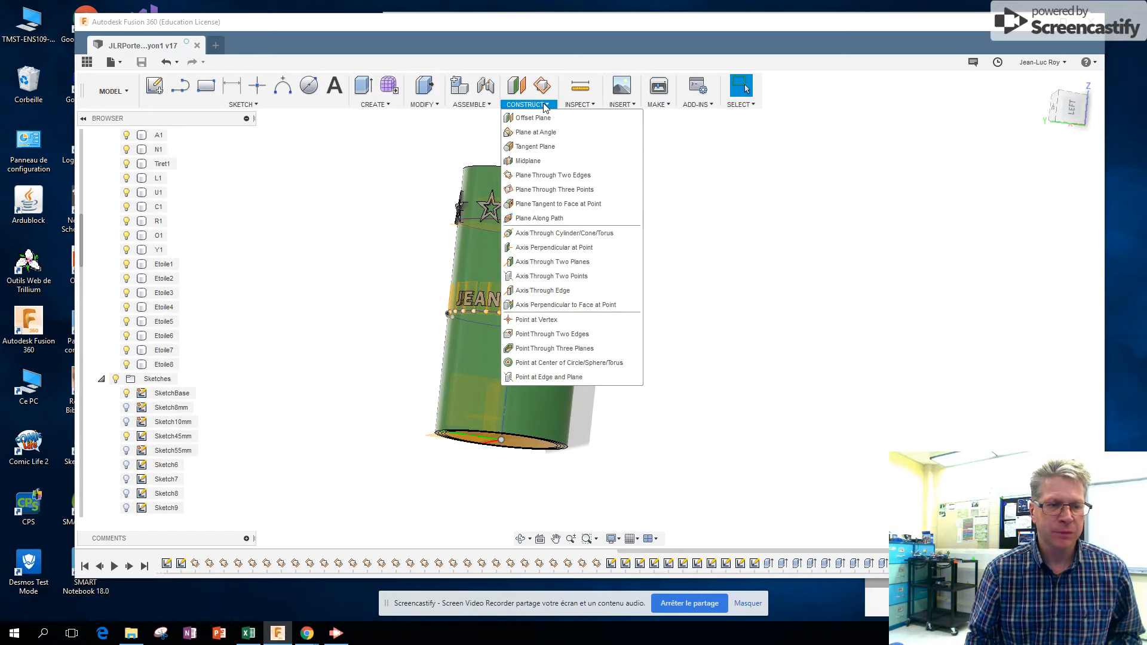
click(534, 147)
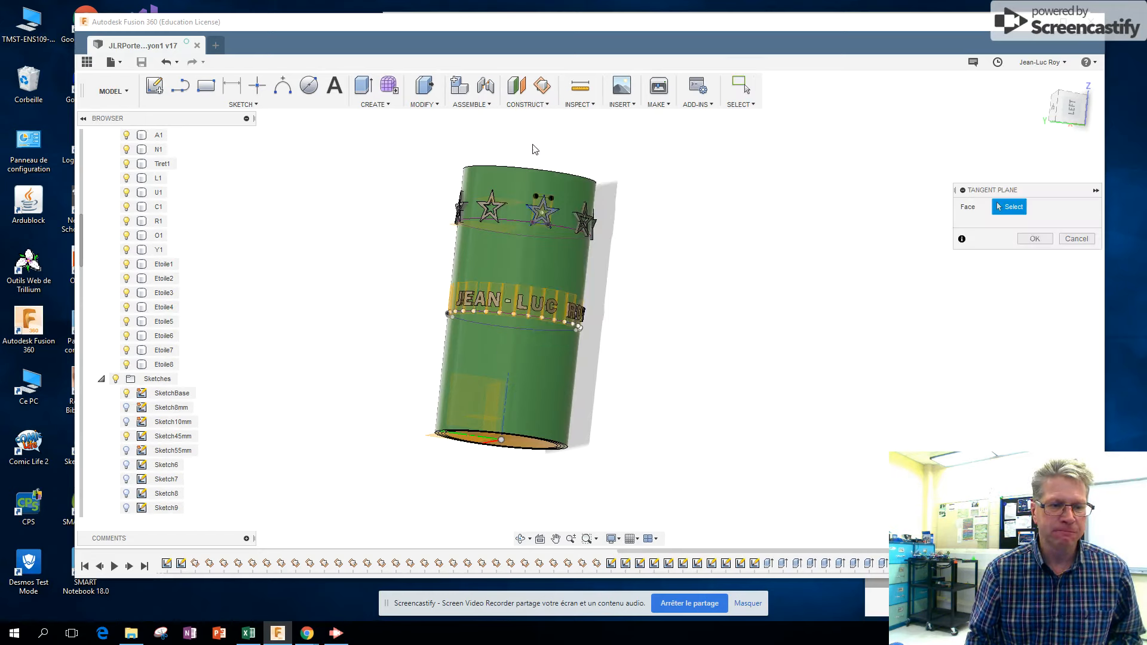
click(514, 376)
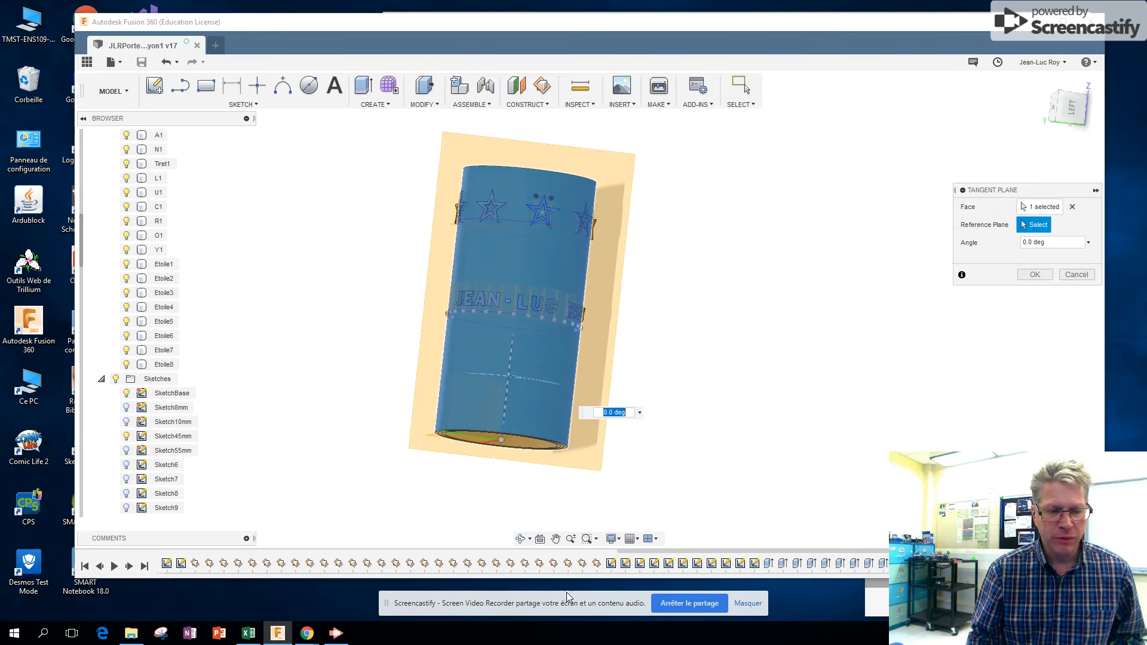
click(520, 538)
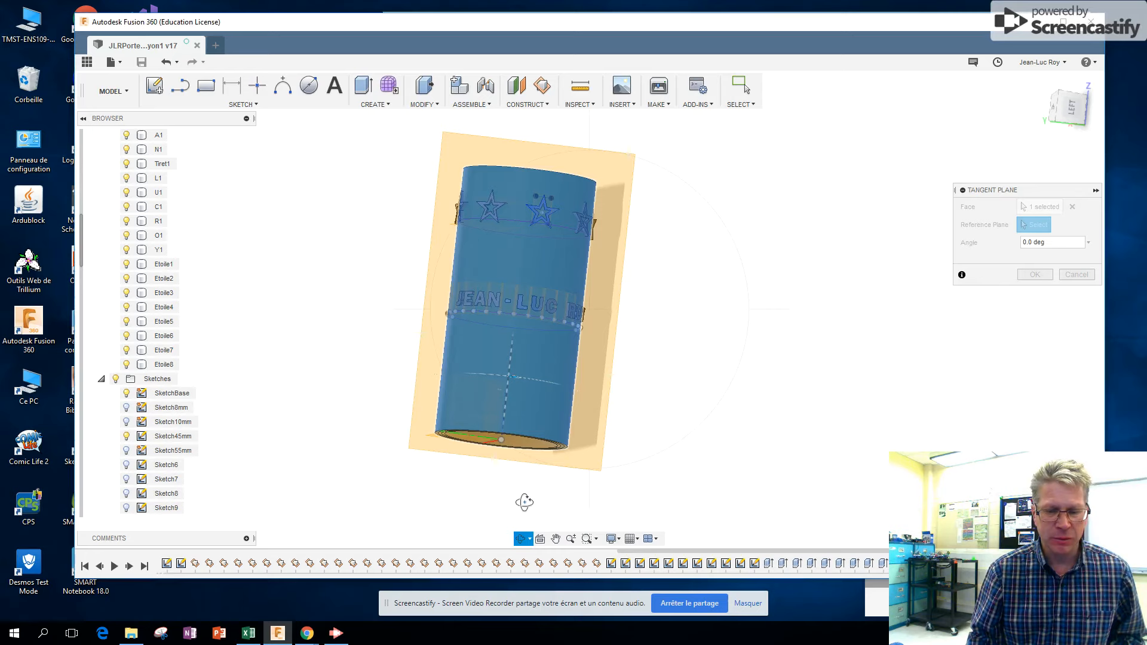
drag(522, 499, 534, 430)
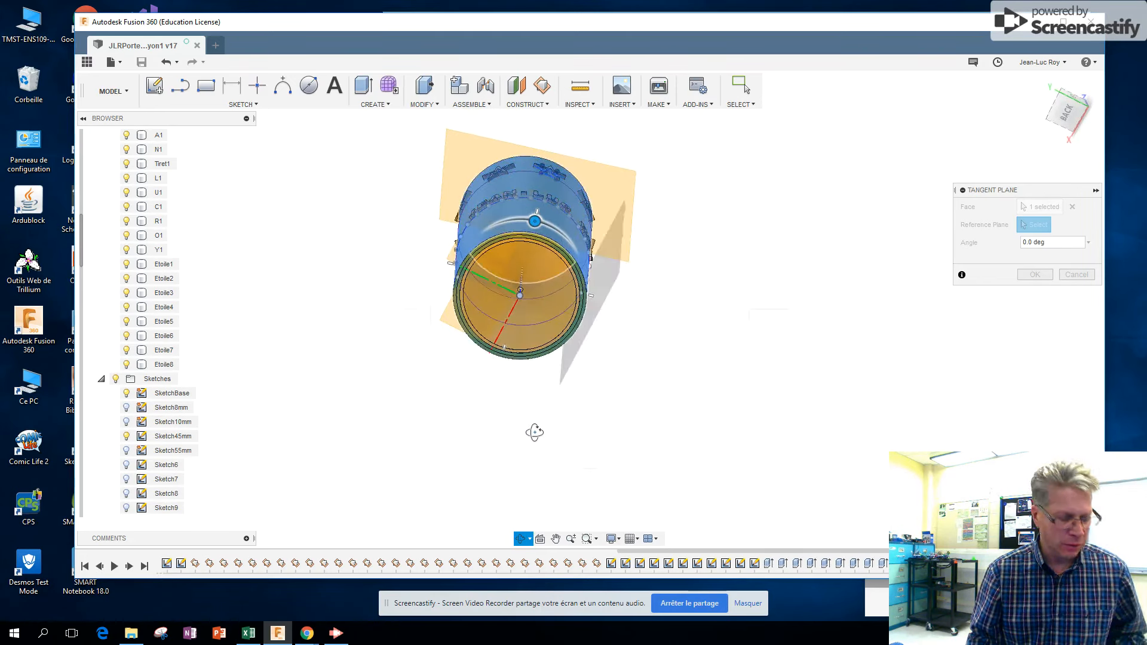
key(Escape)
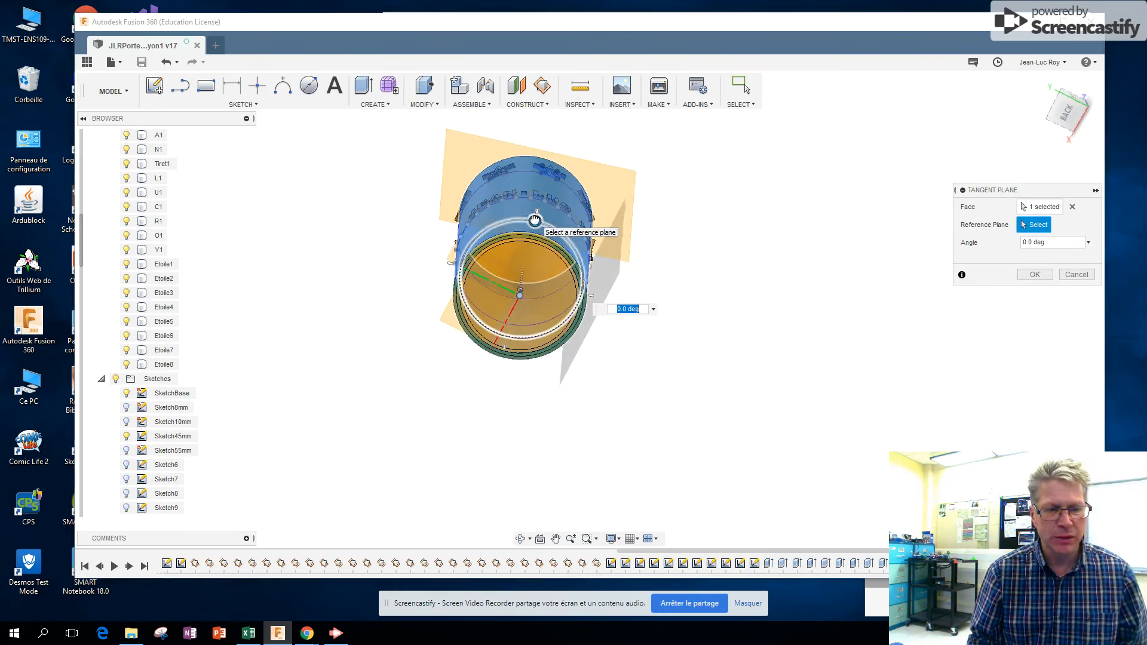
mouse_move(535, 220)
mouse_down()
mouse_move(524, 219)
mouse_move(540, 224)
mouse_up()
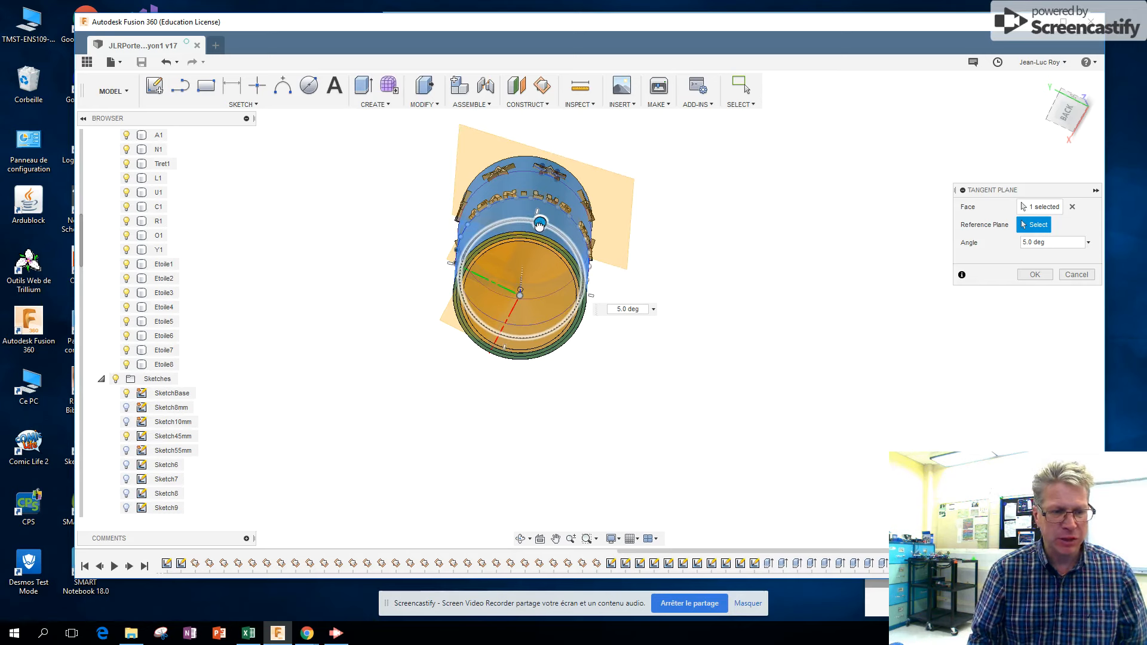
Set the tangent plane's angle to 10 degrees around the cylinder and create the plane
click(520, 538)
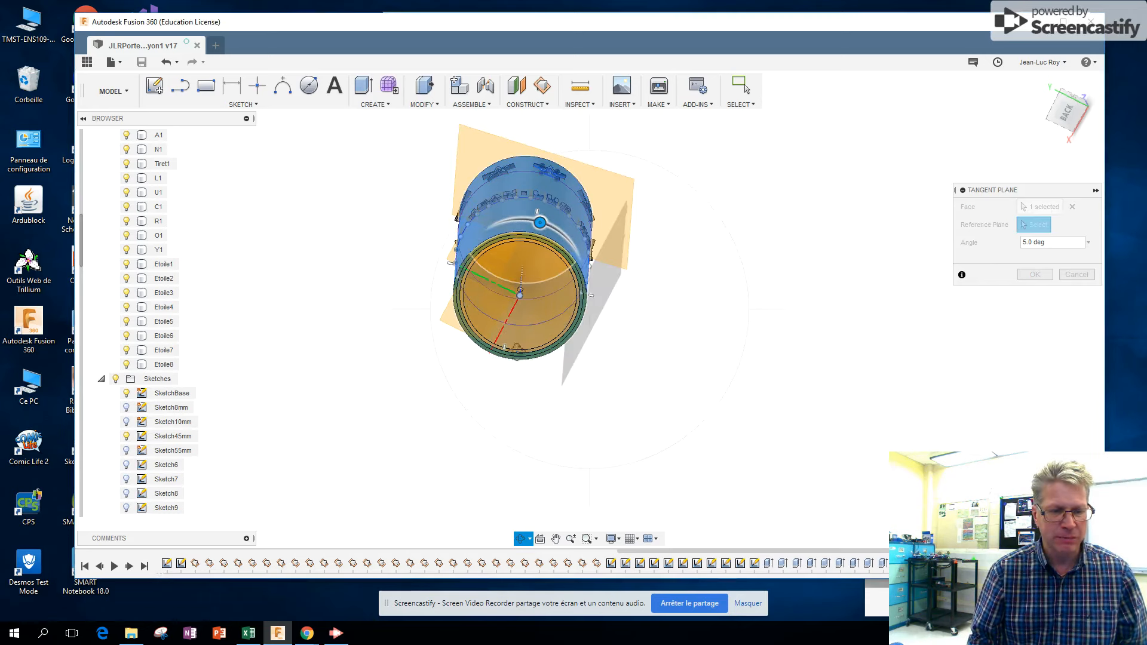
mouse_move(516, 352)
mouse_down()
mouse_move(500, 347)
mouse_move(517, 318)
mouse_move(515, 336)
mouse_up()
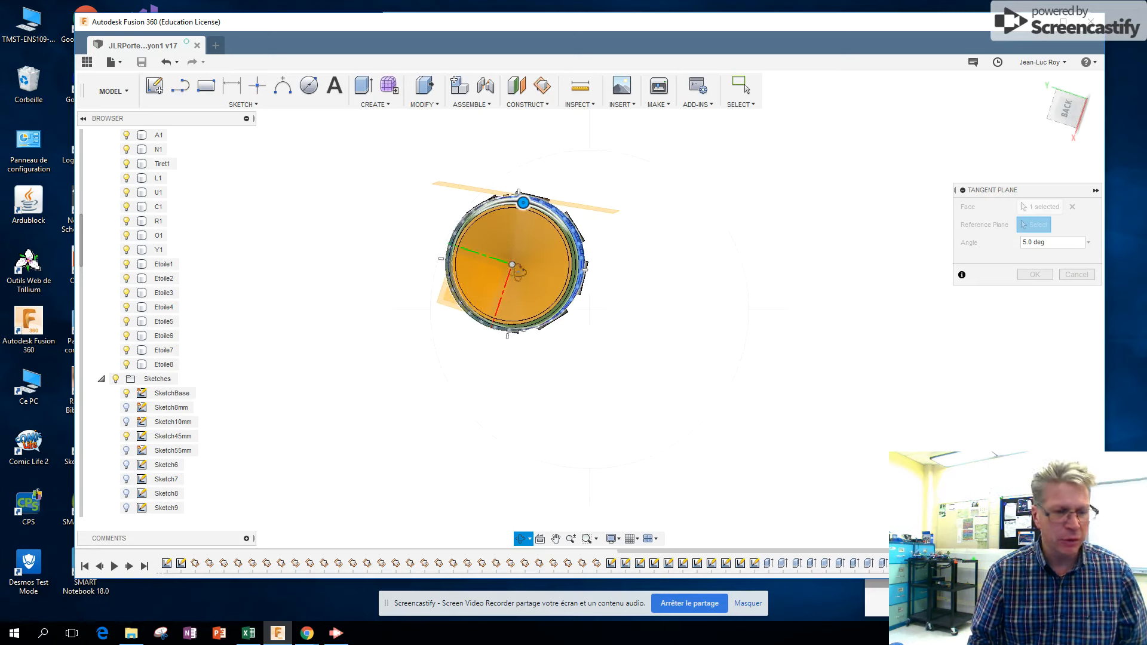
key(Escape)
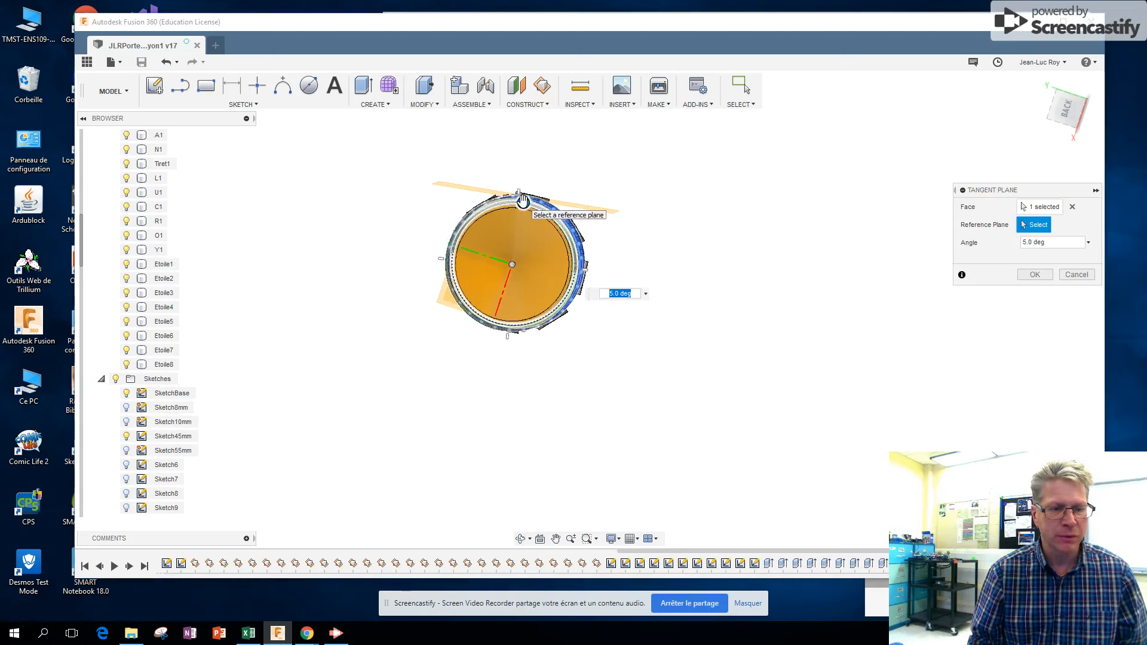
drag(523, 200, 526, 205)
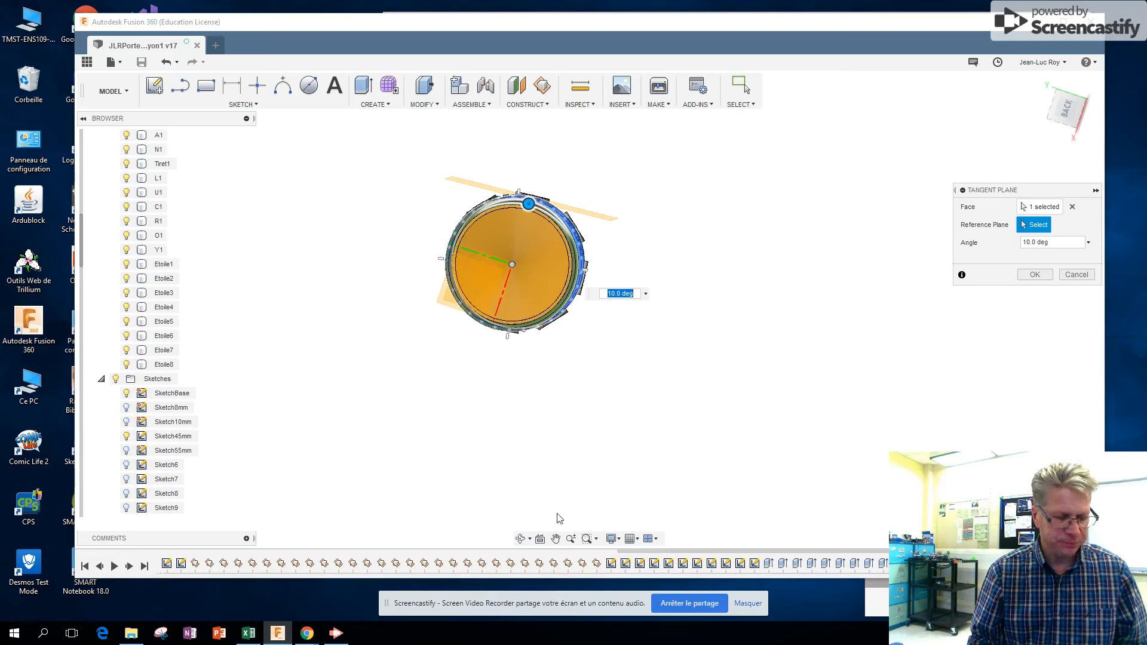
click(521, 539)
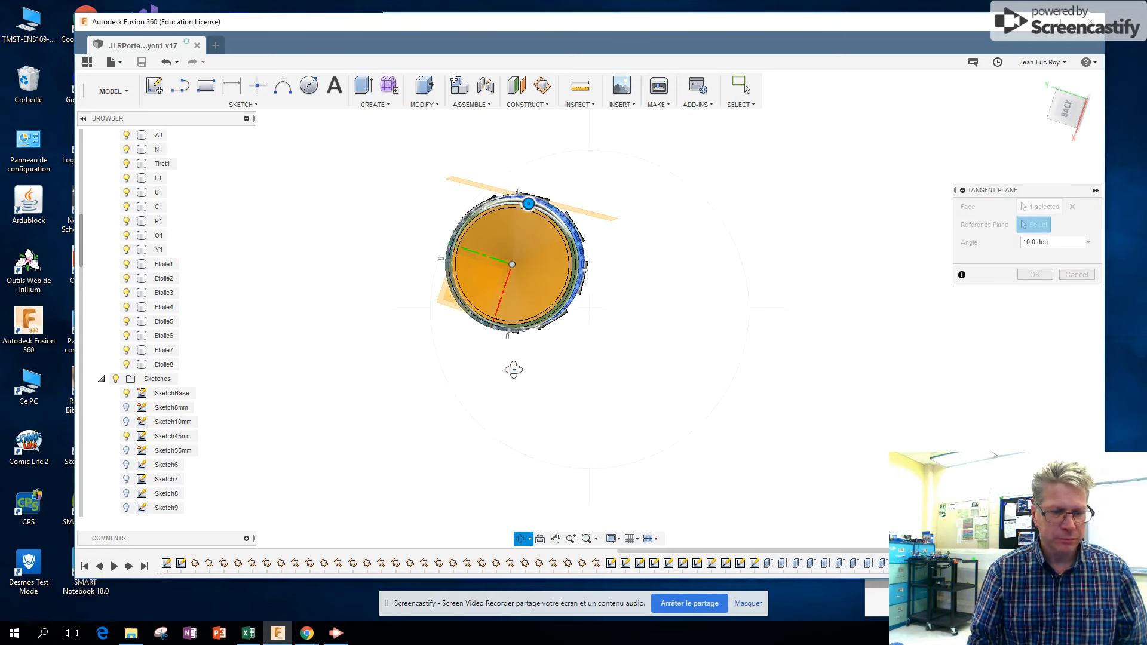
drag(510, 335, 508, 435)
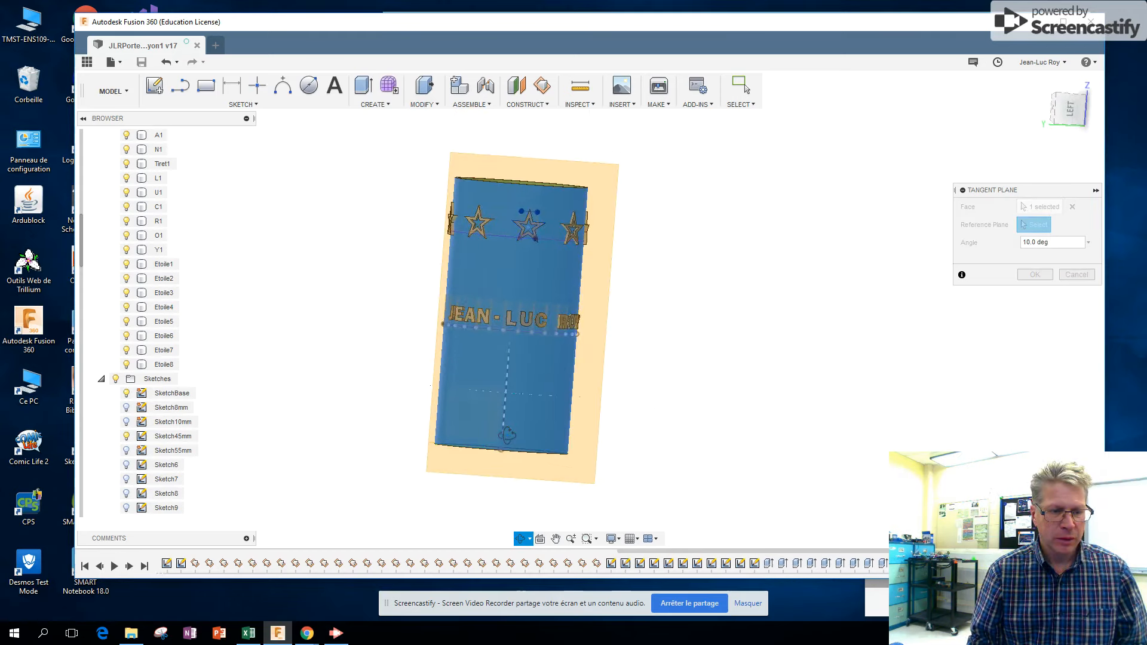
key(Escape)
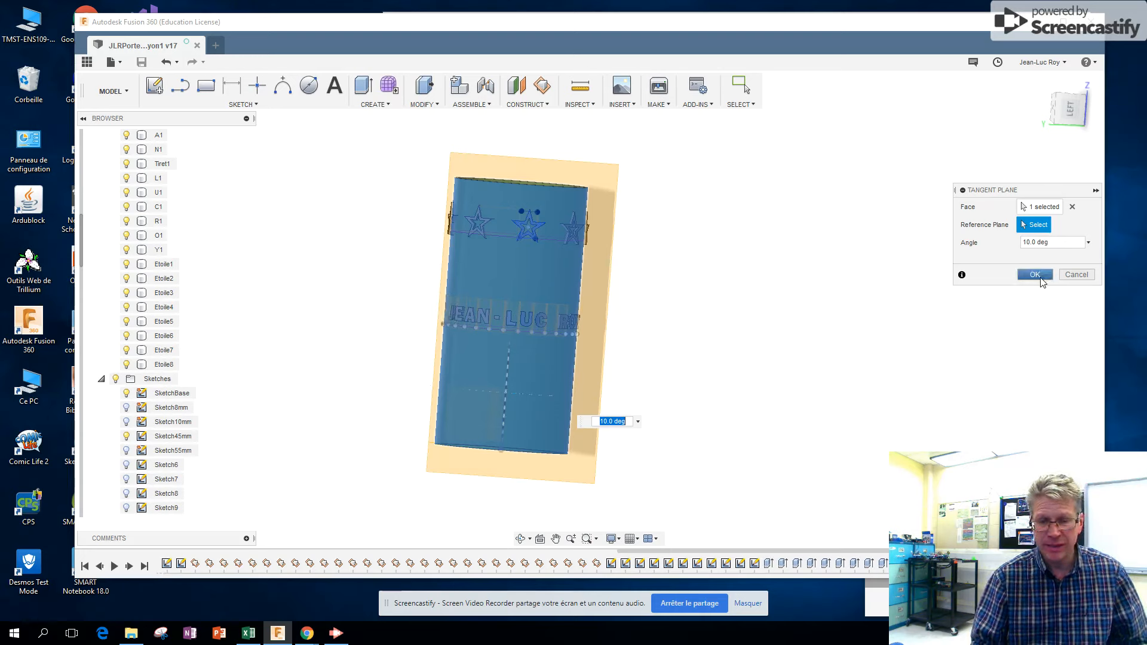
click(1035, 275)
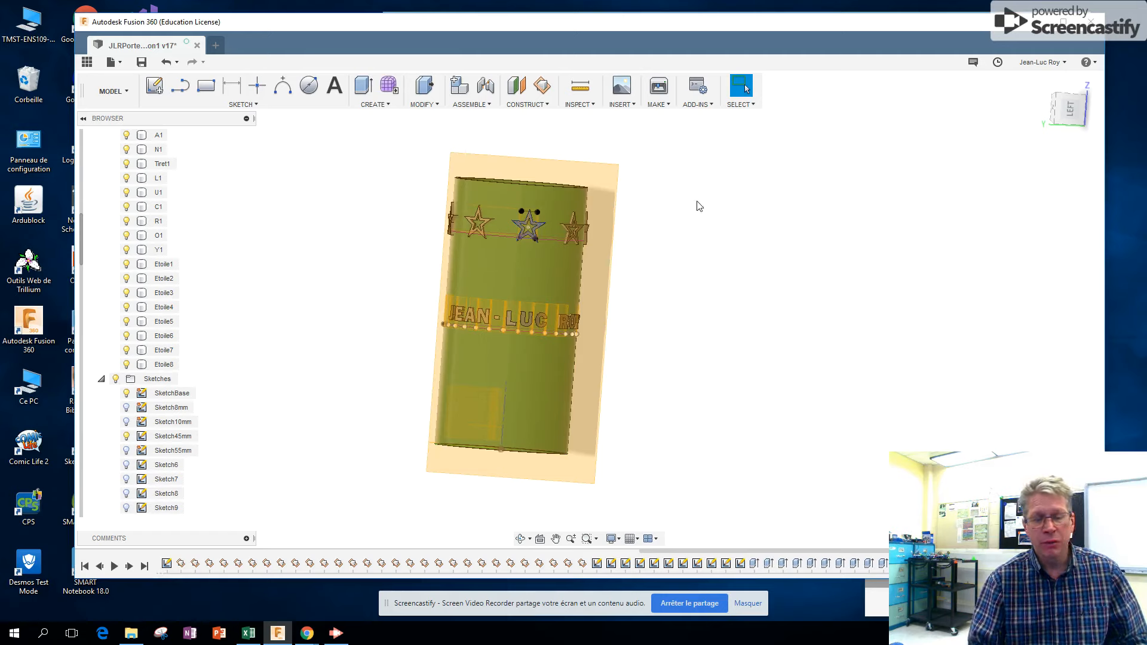
Start an attached canvas and load VGK.png from the Fusion360PorteCrayon folder as its image
click(634, 105)
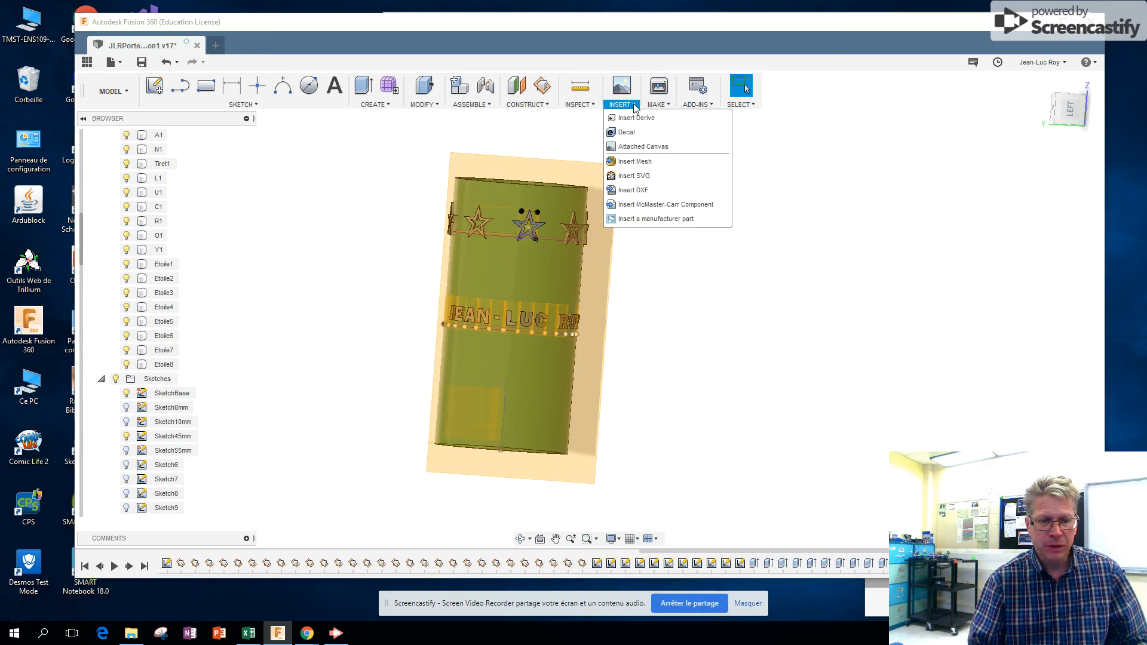
click(649, 150)
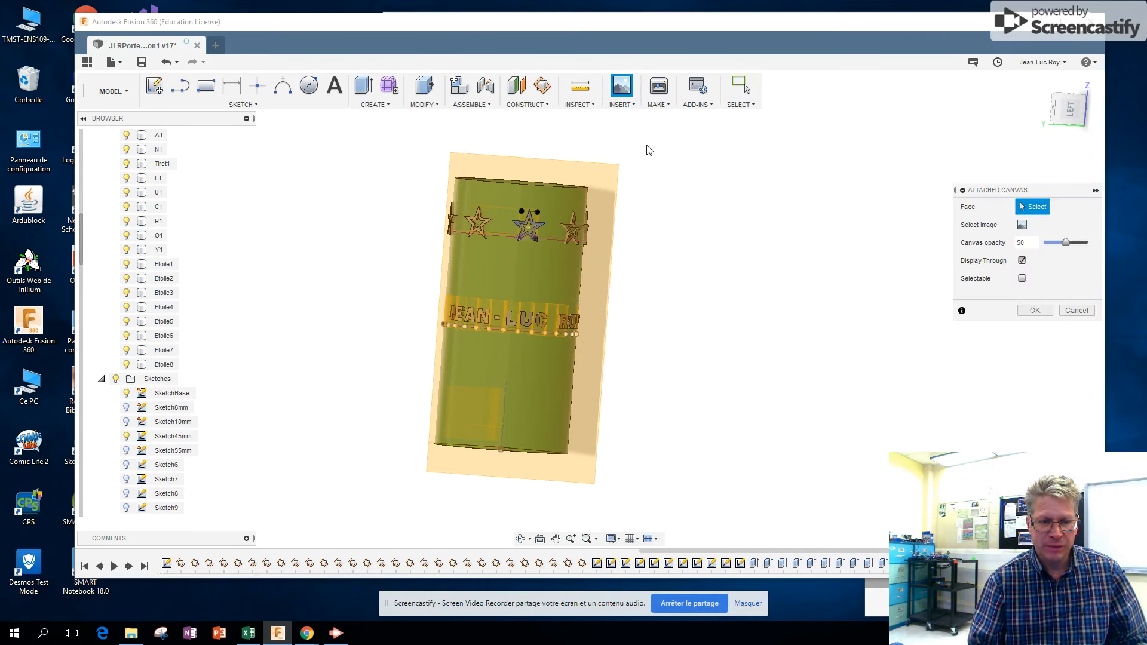
click(1022, 225)
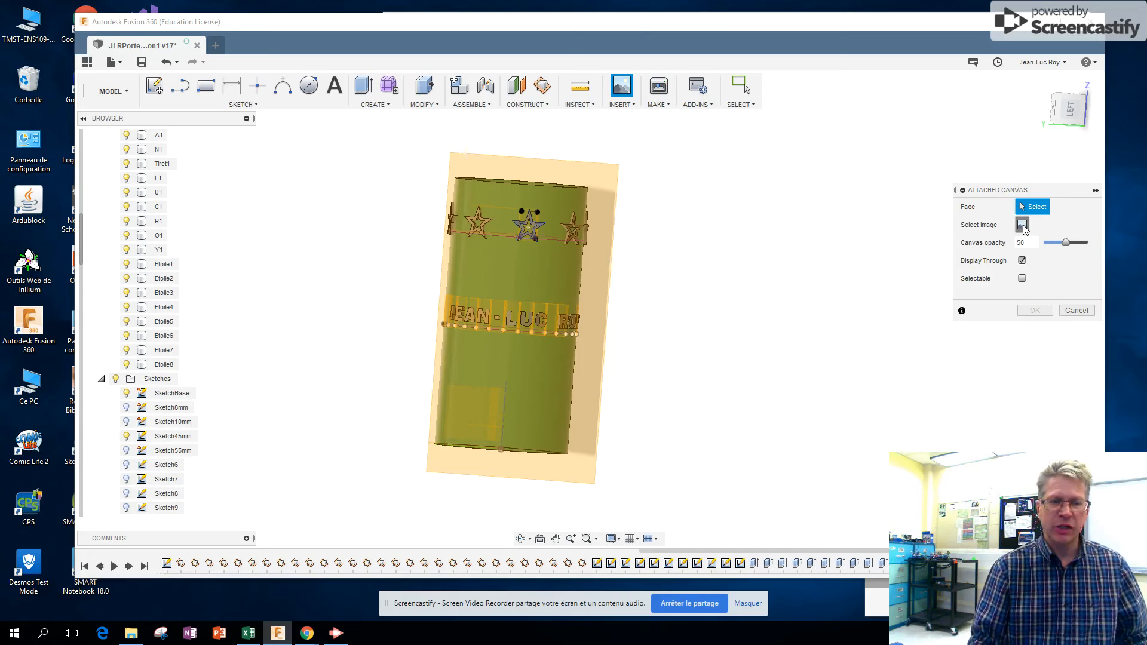
drag(341, 46, 384, 69)
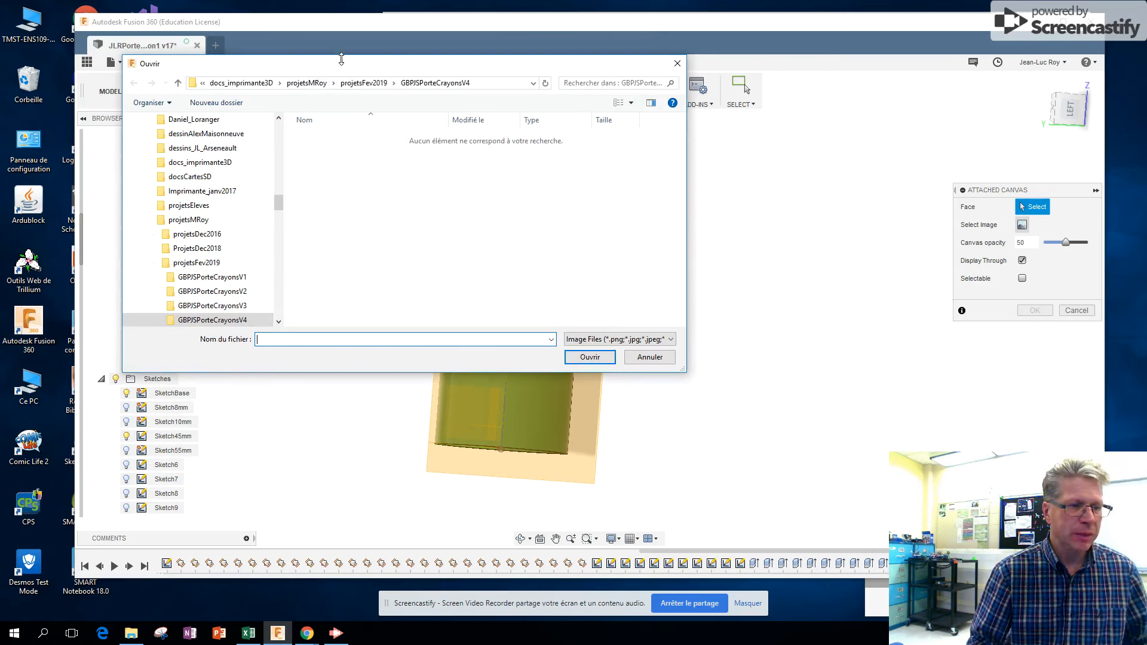
drag(341, 69, 1146, 156)
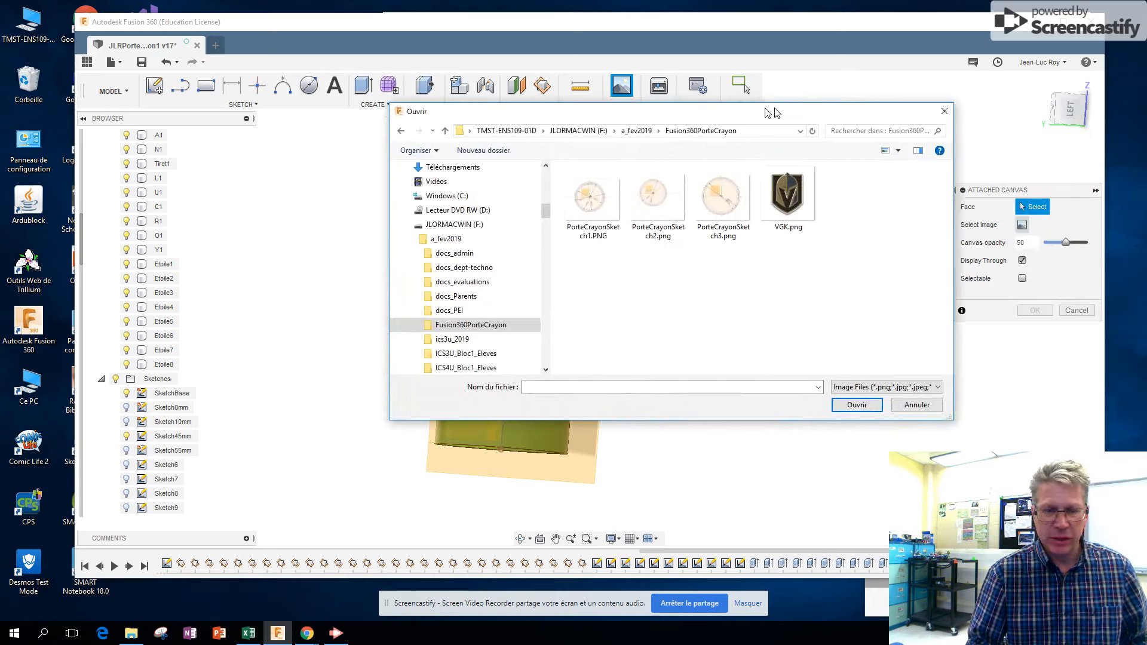
click(801, 187)
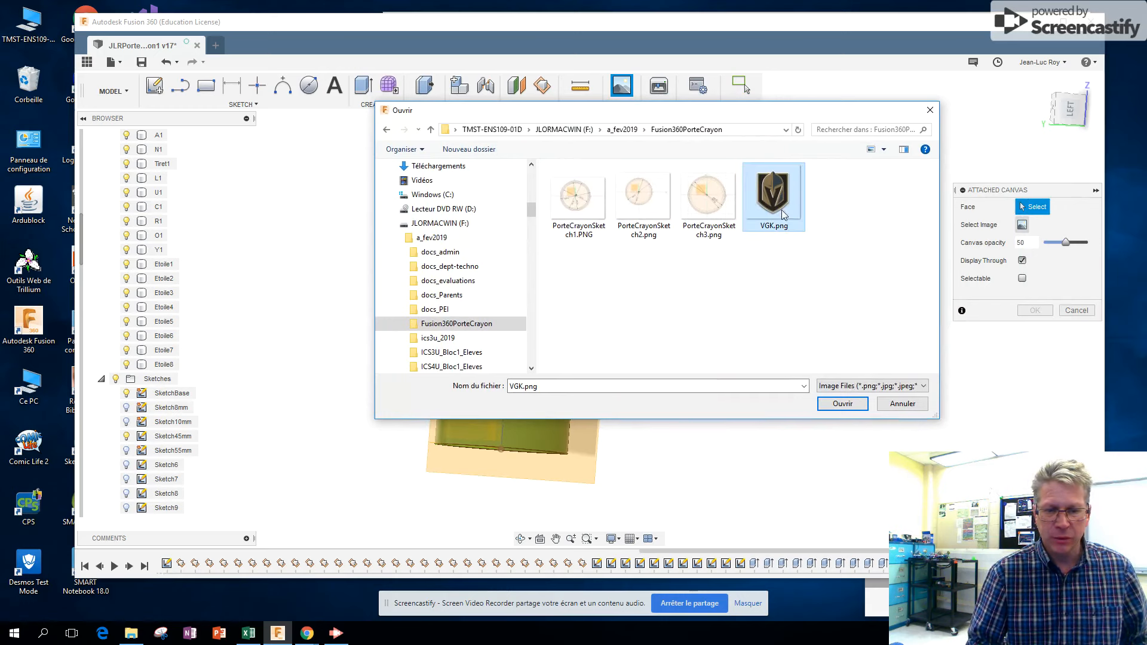
click(841, 405)
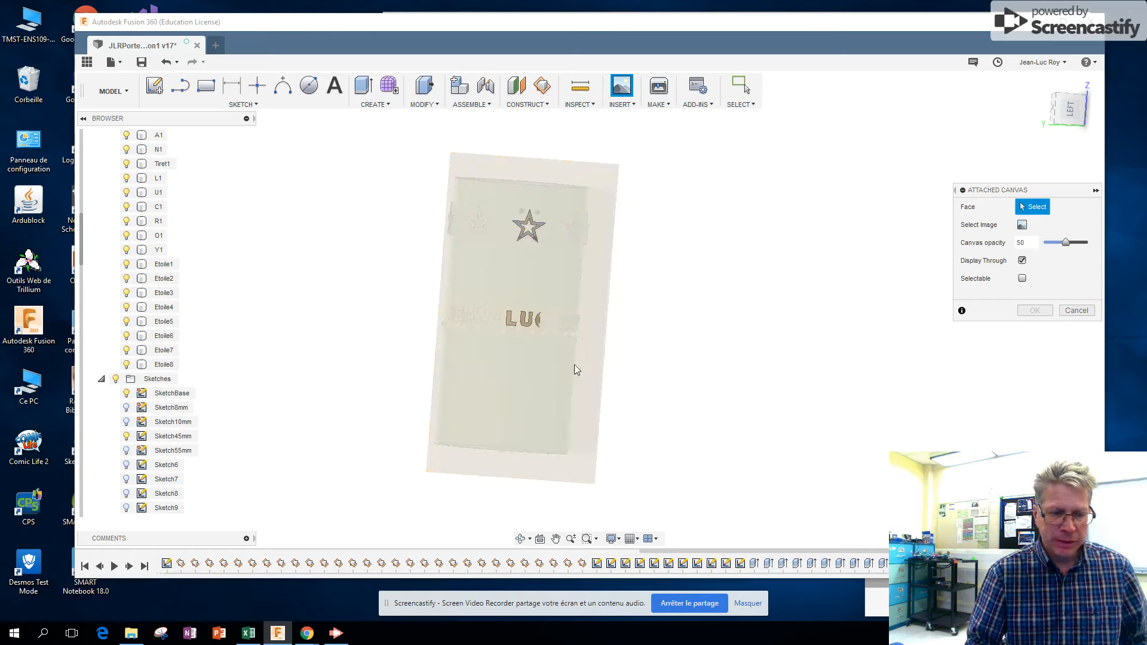
Place the canvas on the new tangent plane and rotate it to -180 degrees so the logo stands upright
click(532, 397)
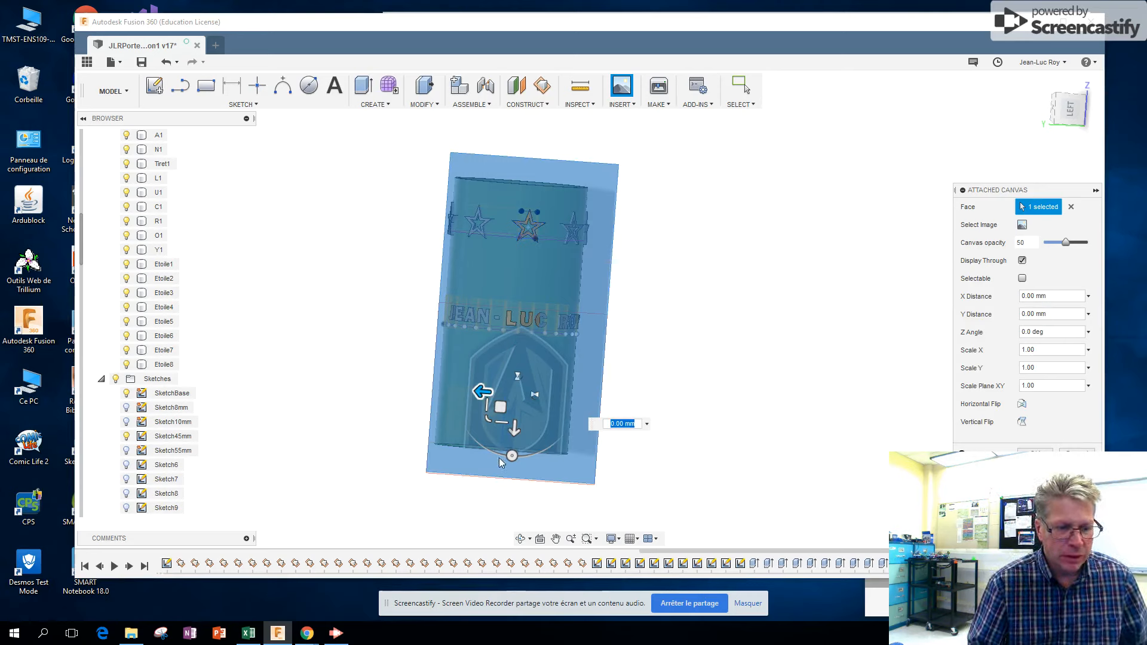
drag(512, 454, 525, 287)
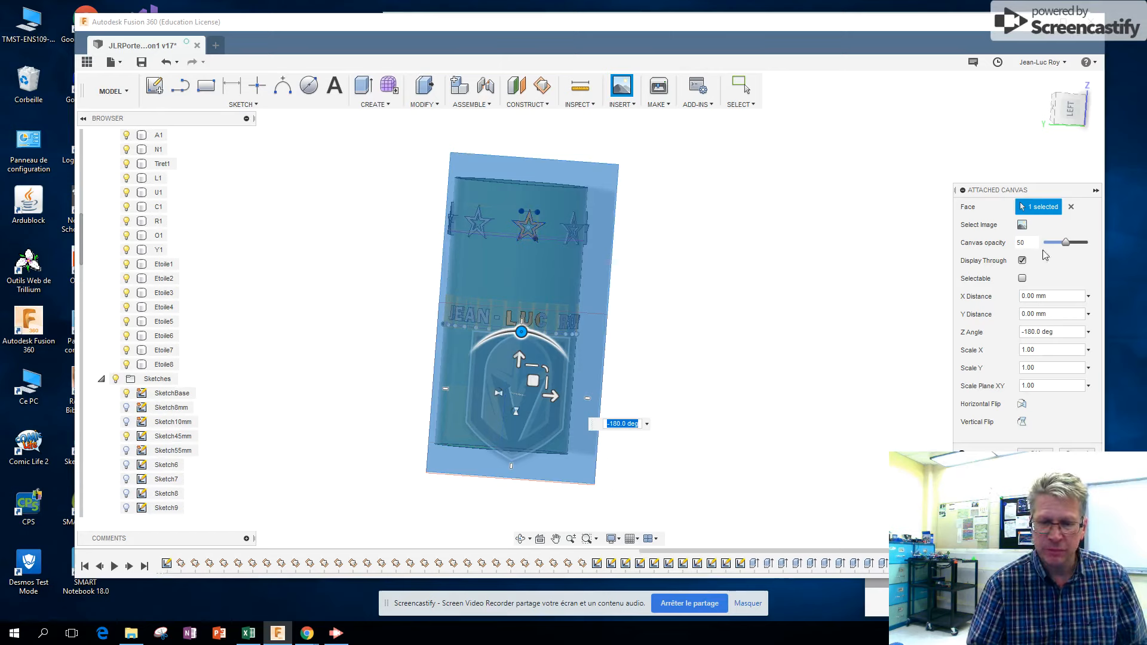
drag(1060, 192, 839, 166)
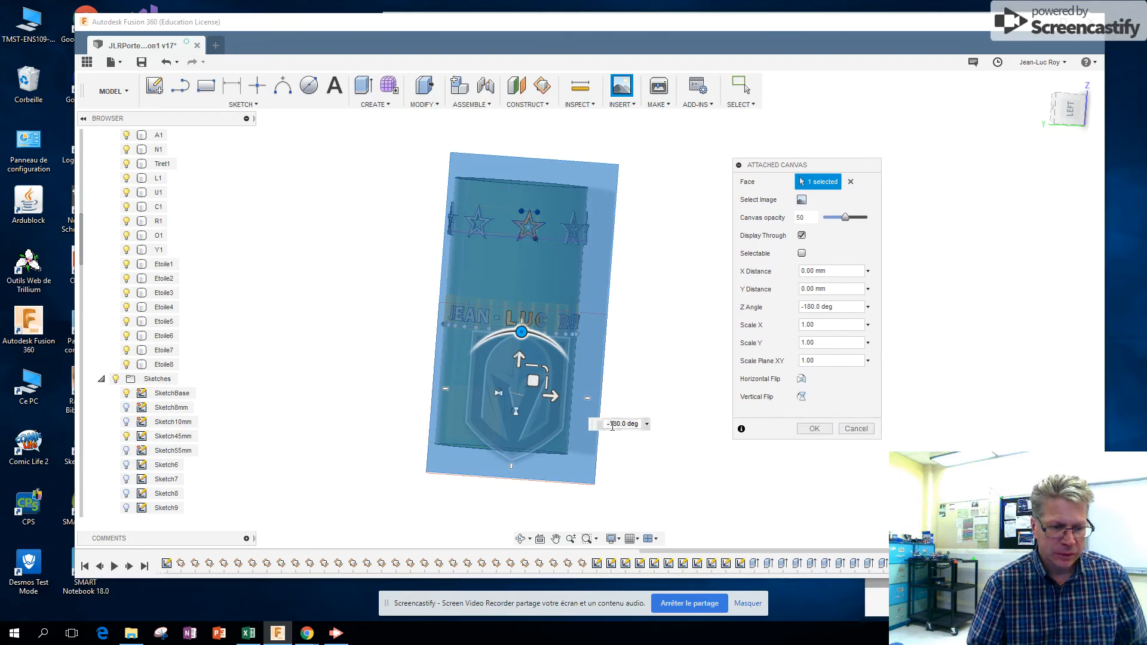
Face the model from the left view and scale the logo canvas by 0.50 in both X and Y
click(1072, 111)
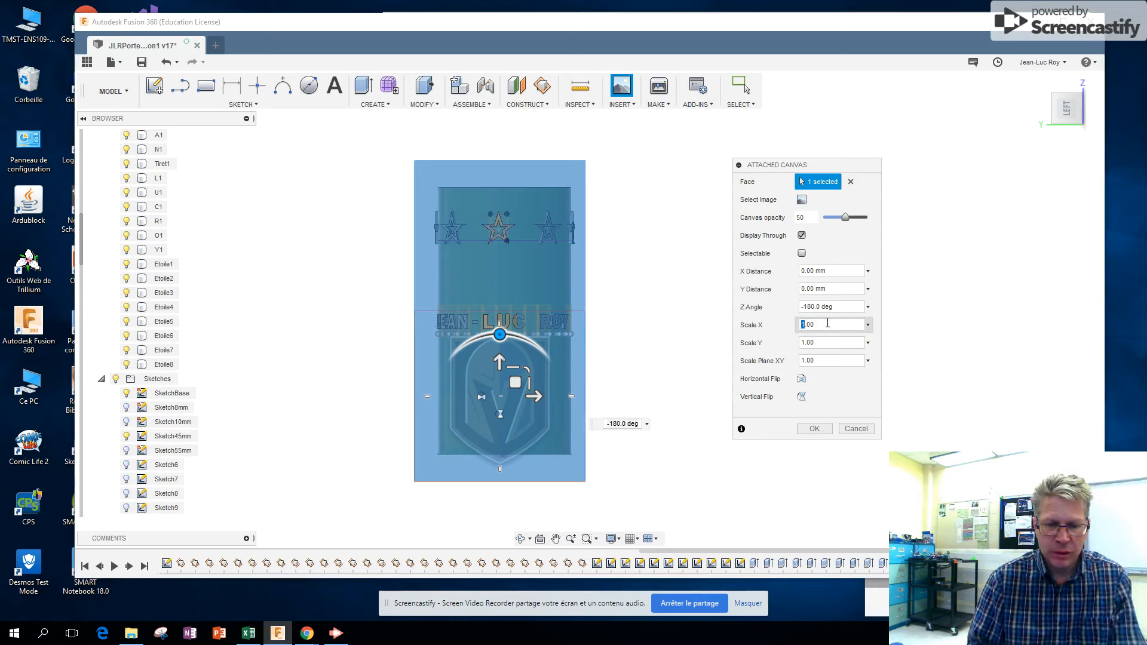
drag(807, 325, 812, 325)
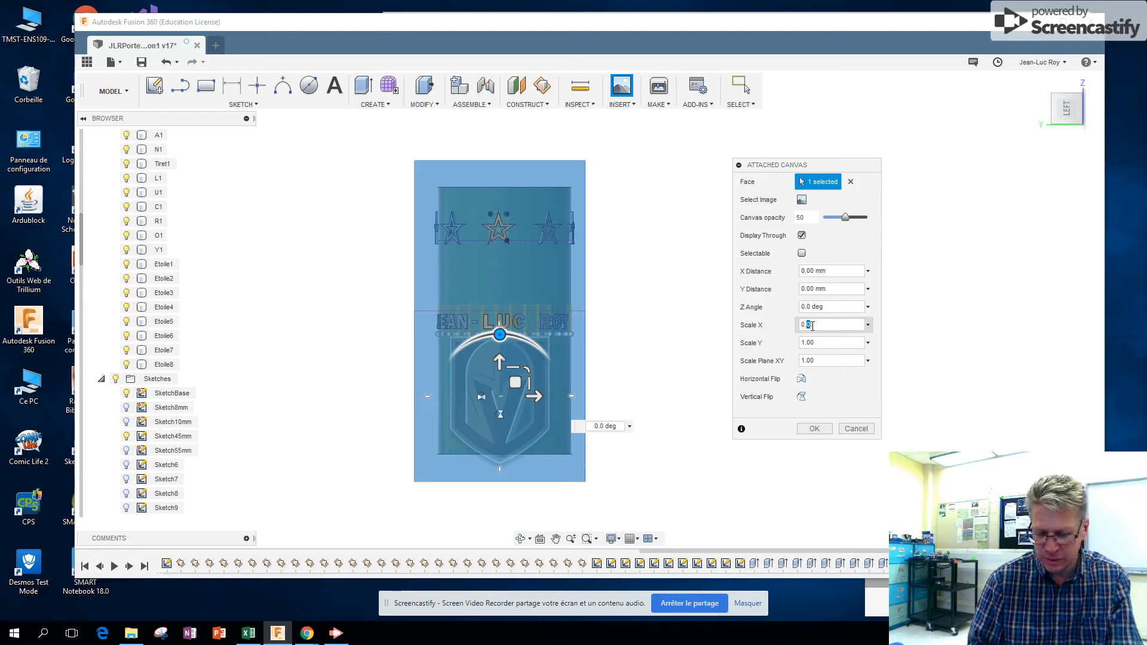
click(817, 341)
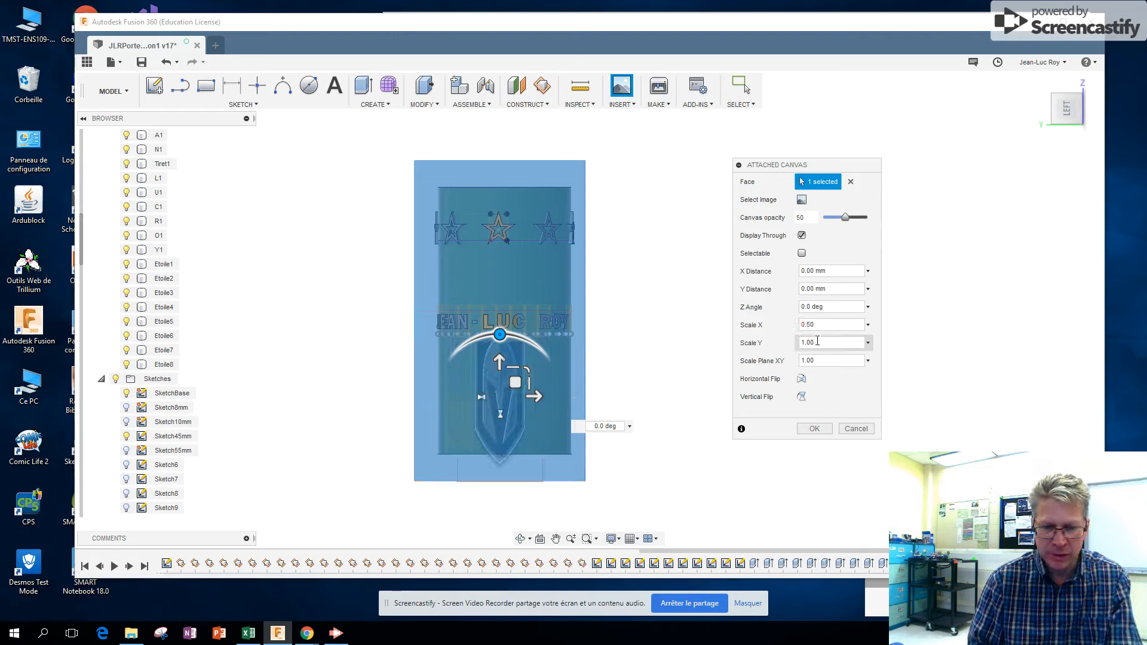
drag(806, 342, 801, 343)
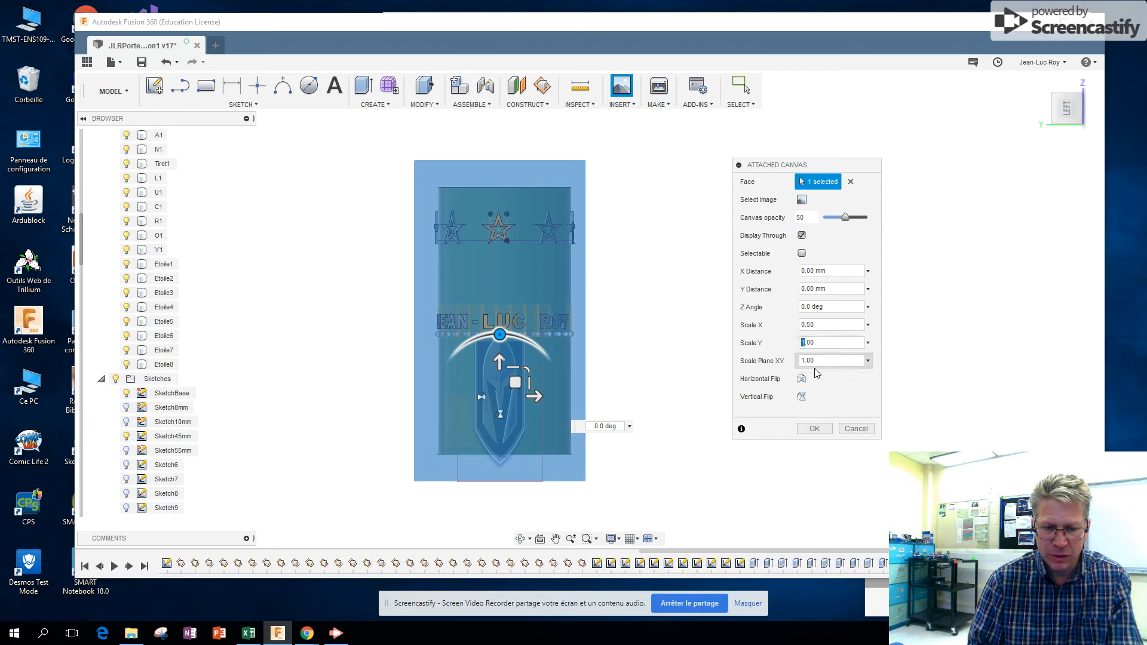
text(0)
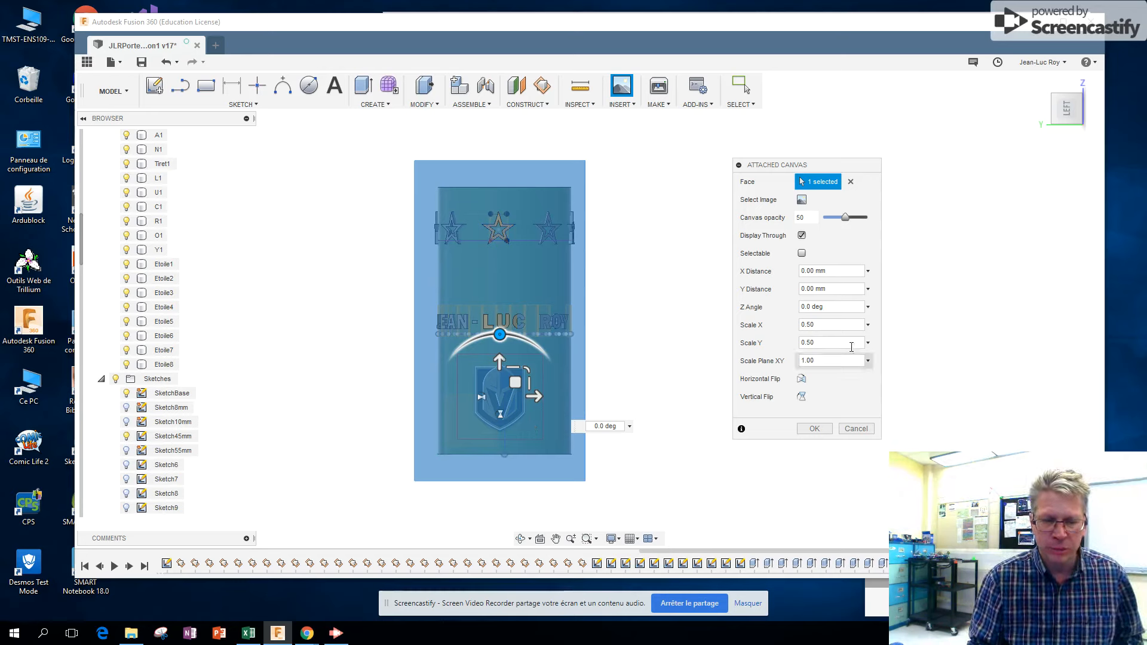
Set the logo canvas's X and Y scale to 0.80, accept it, and expand the Canvases folder in the browser
click(814, 325)
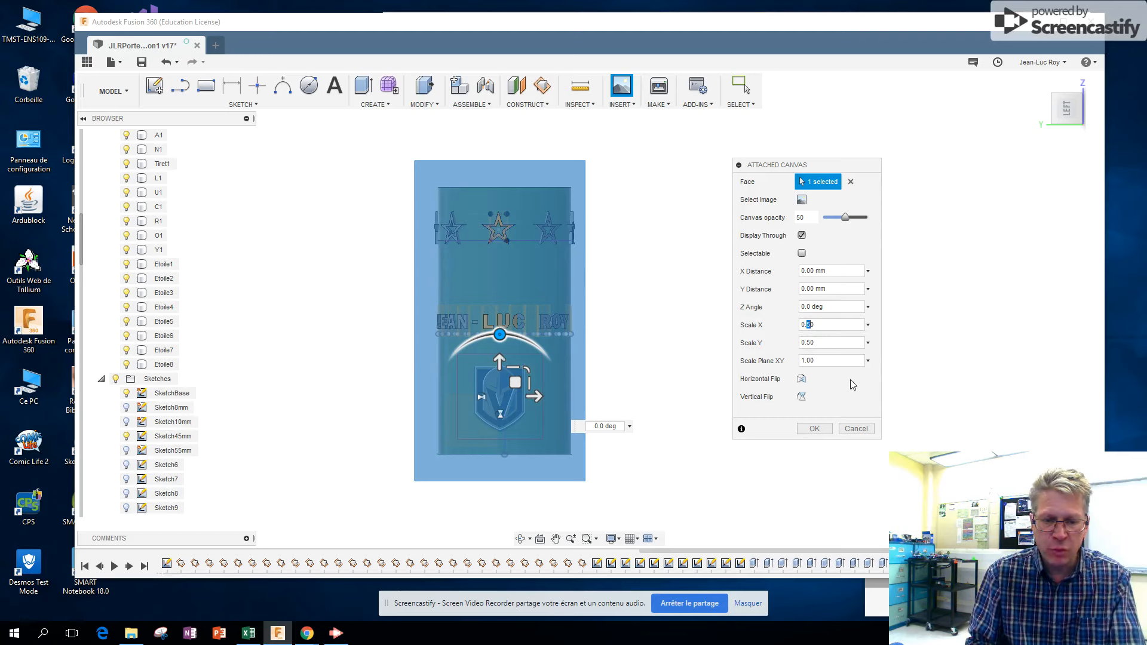
text(8)
click(808, 343)
text(8)
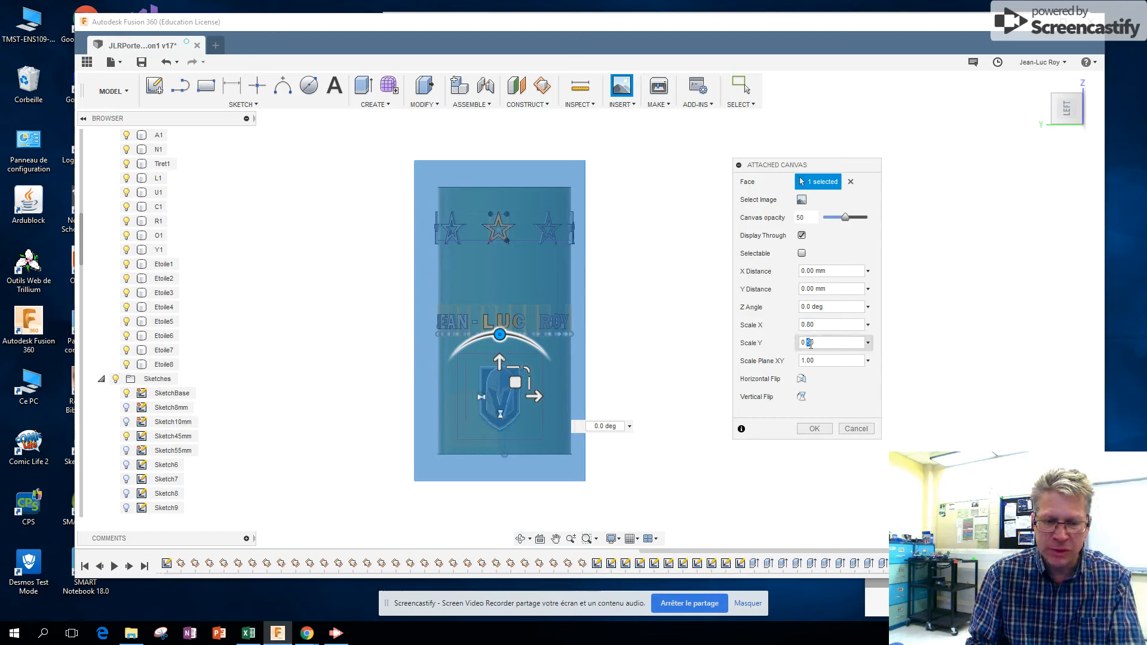
click(847, 360)
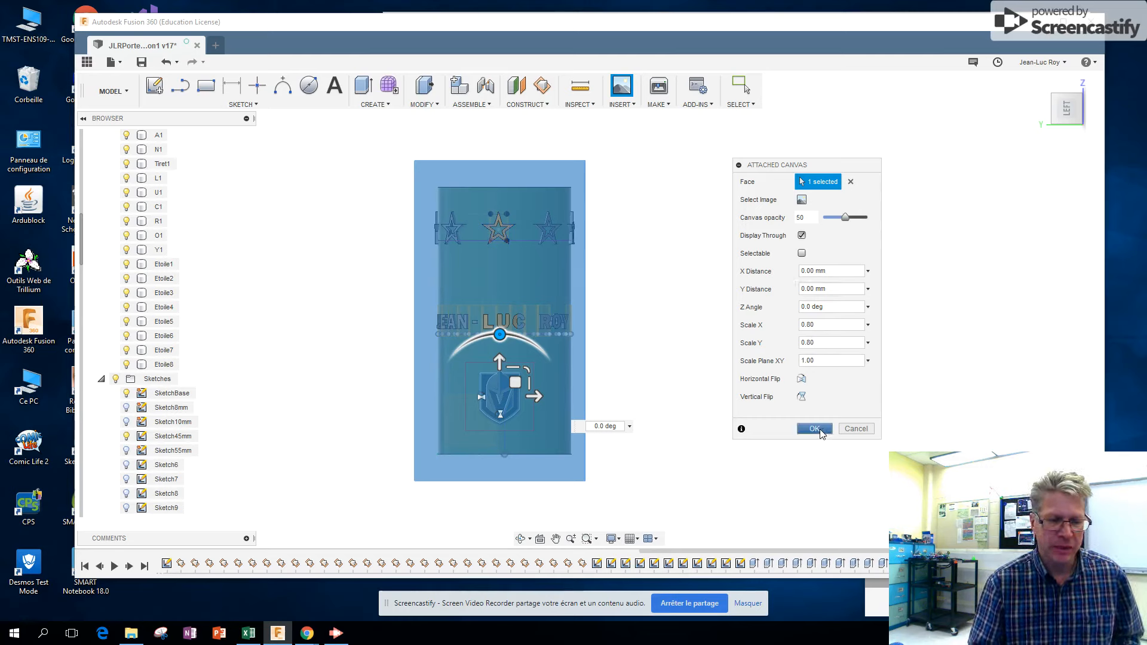
click(814, 429)
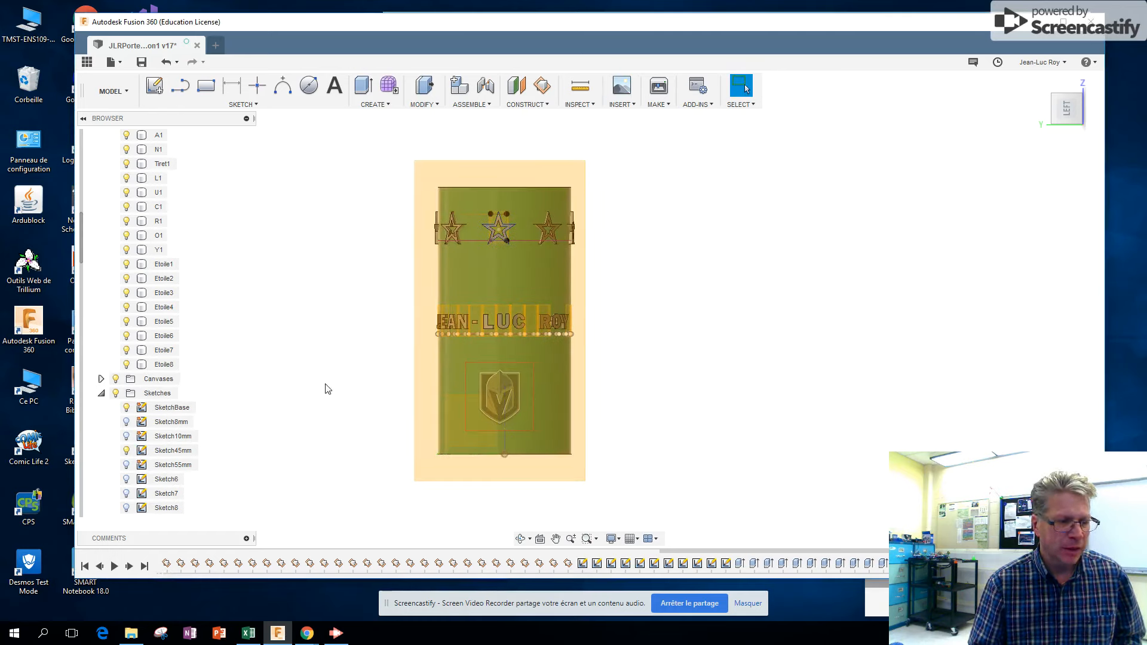
click(101, 379)
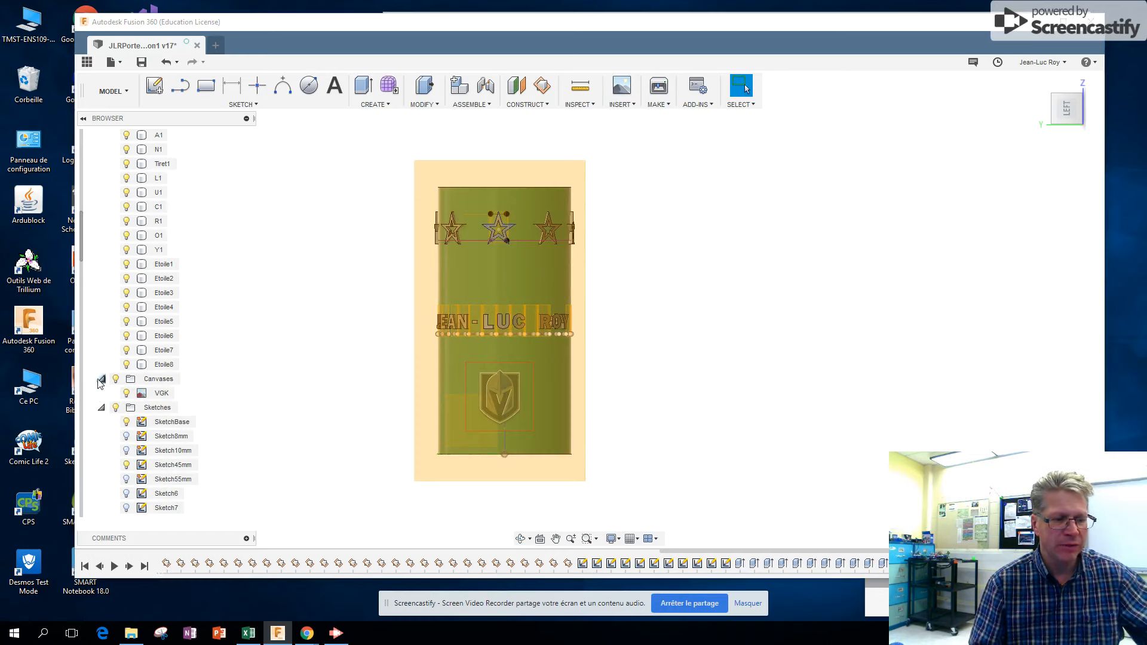
Hide the VGK canvas and show it again to check its visibility control
click(126, 393)
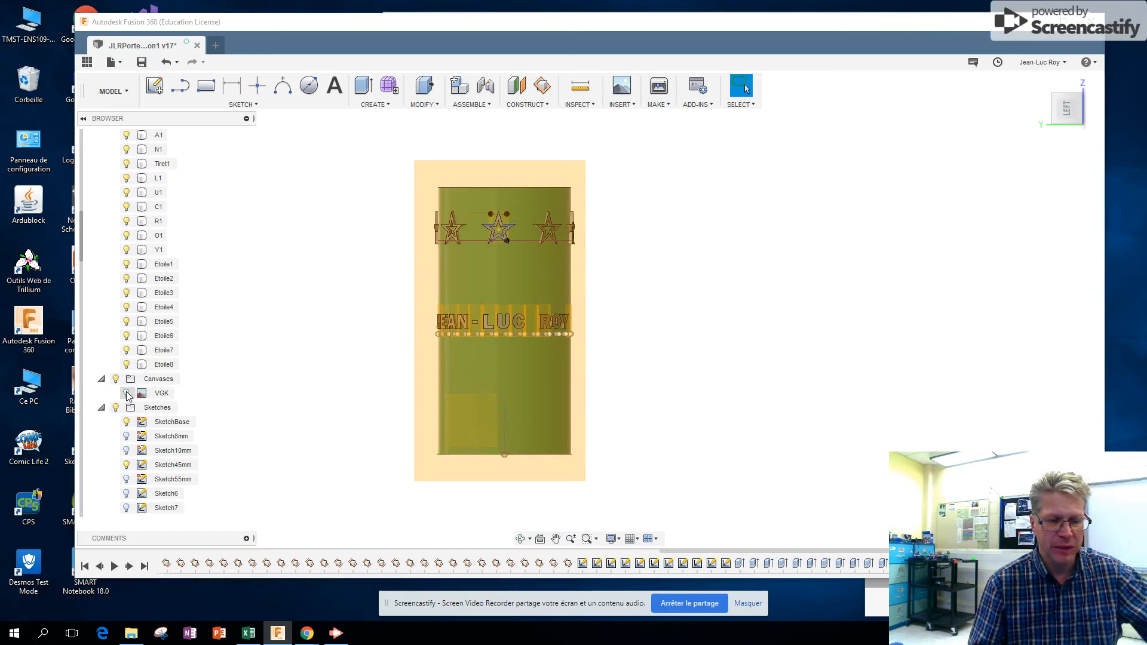
click(126, 394)
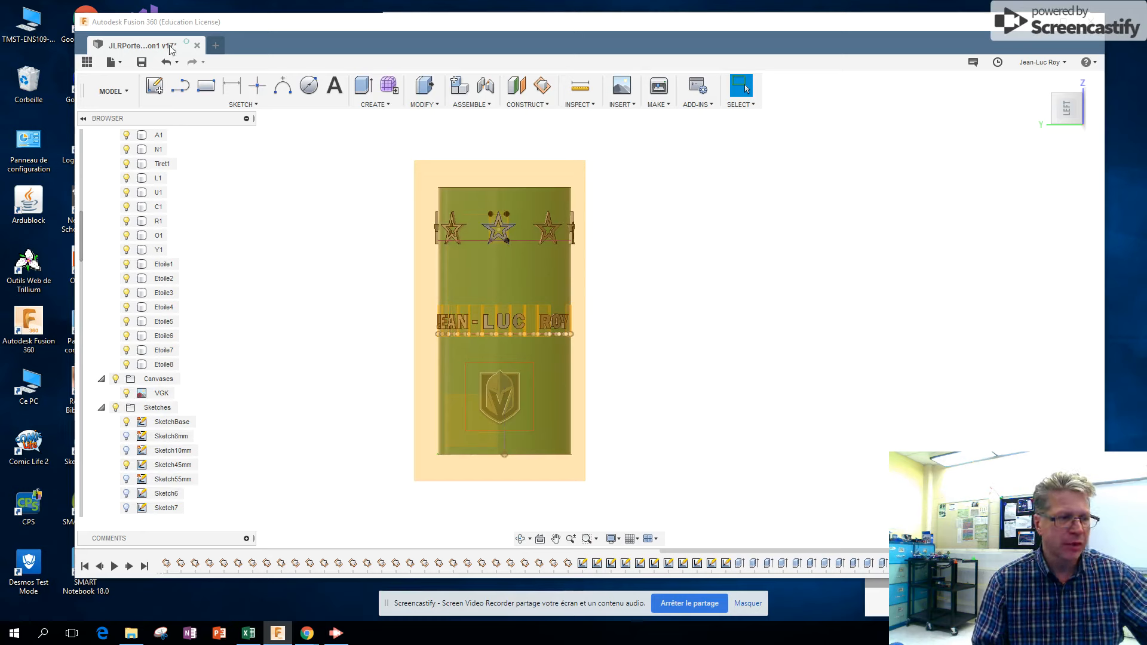
Save the design as a new version with the version description JLRPorteCrayon1
click(144, 63)
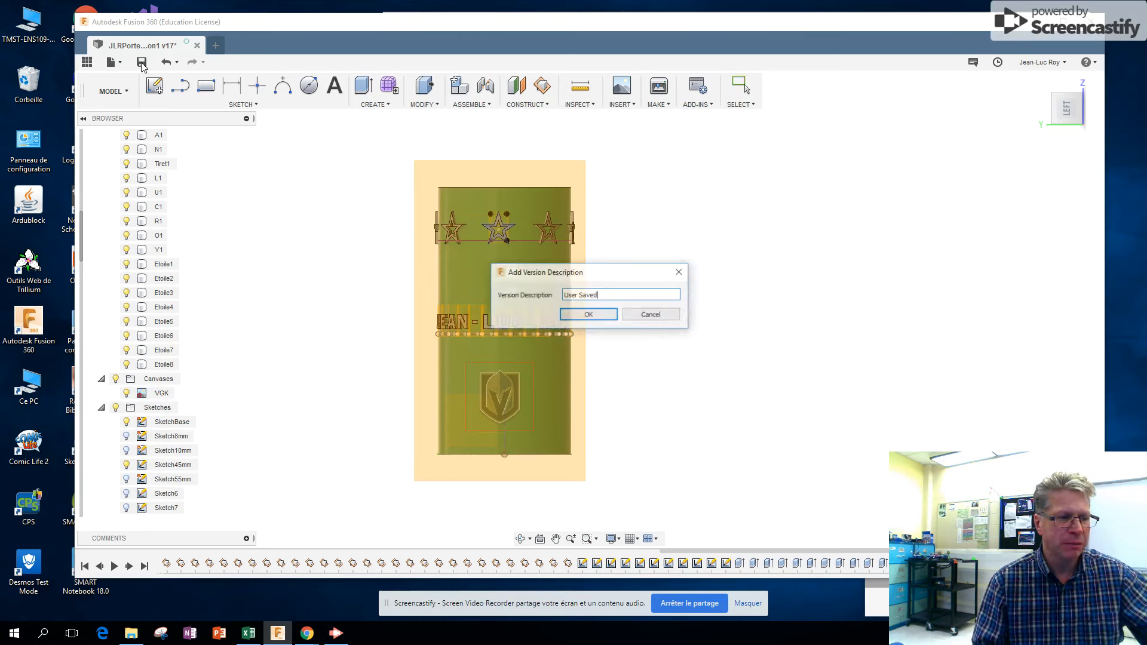
drag(623, 295, 502, 291)
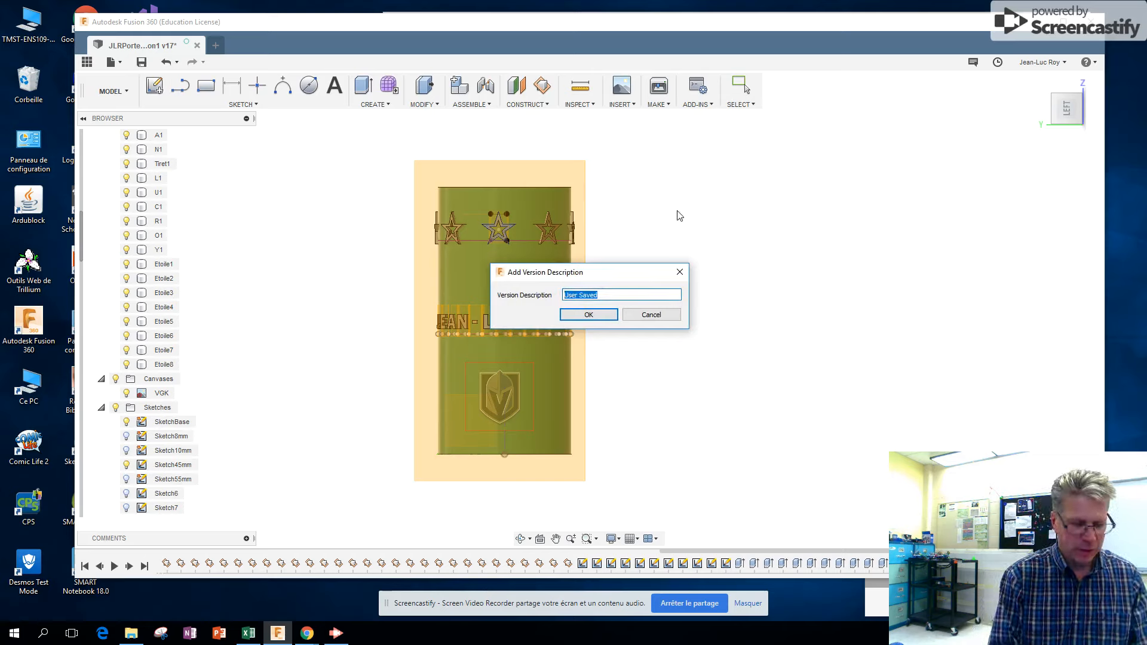
text(JLRo)
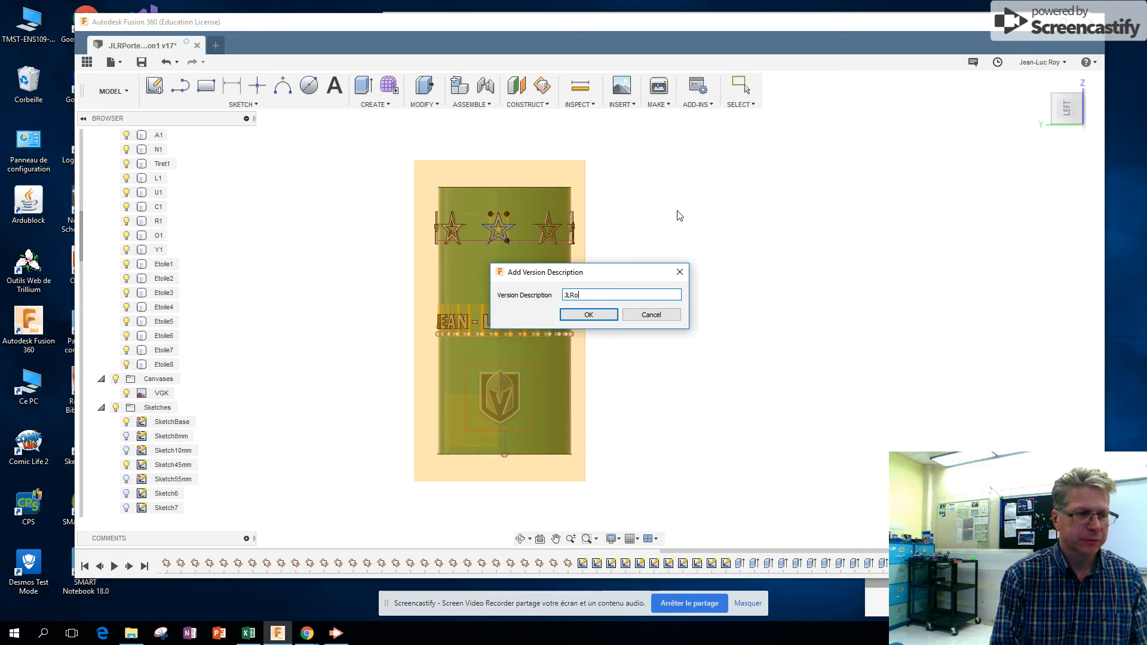
text(yP)
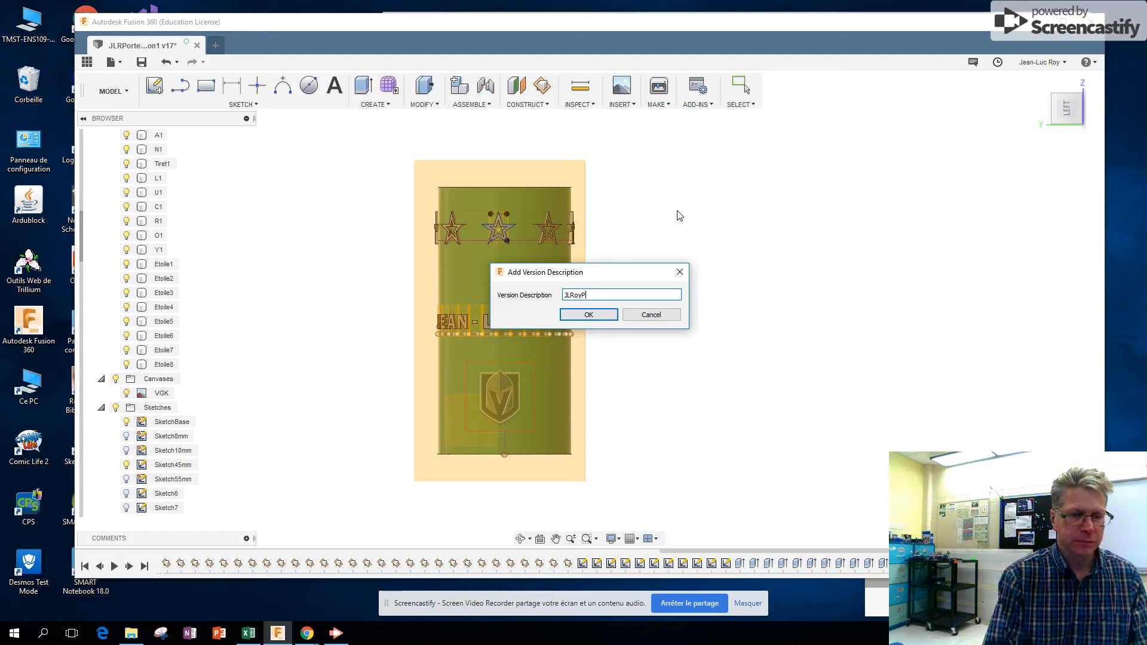
key(BackSpace)
key(BackSpace)
key(BackSpace)
text(Por)
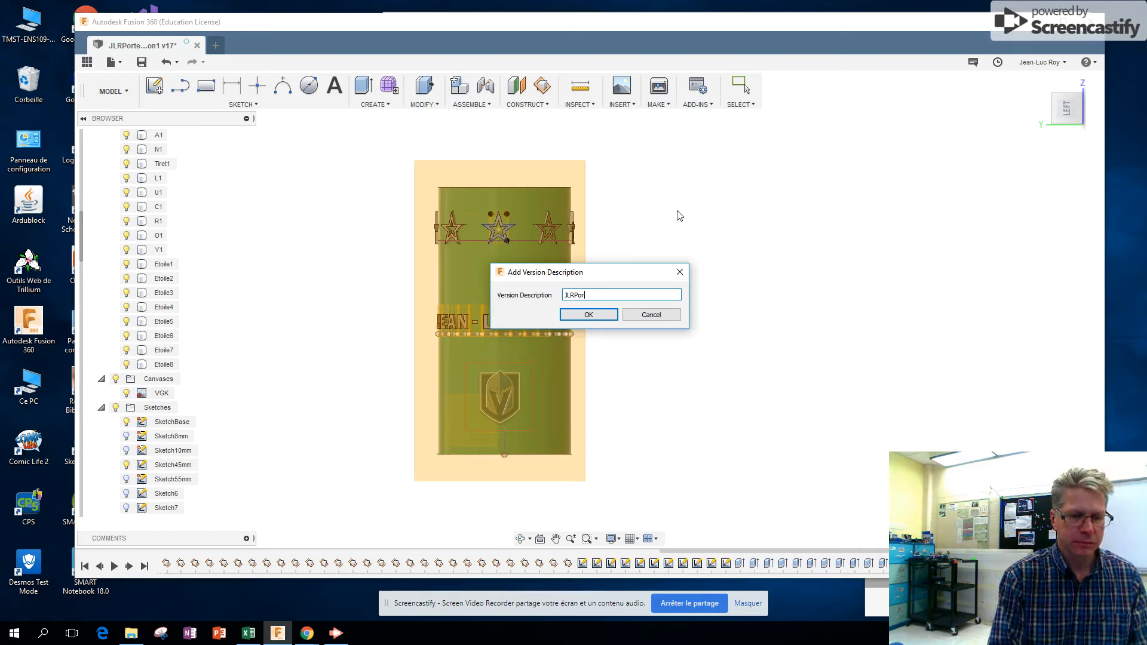
text(teCrayon)
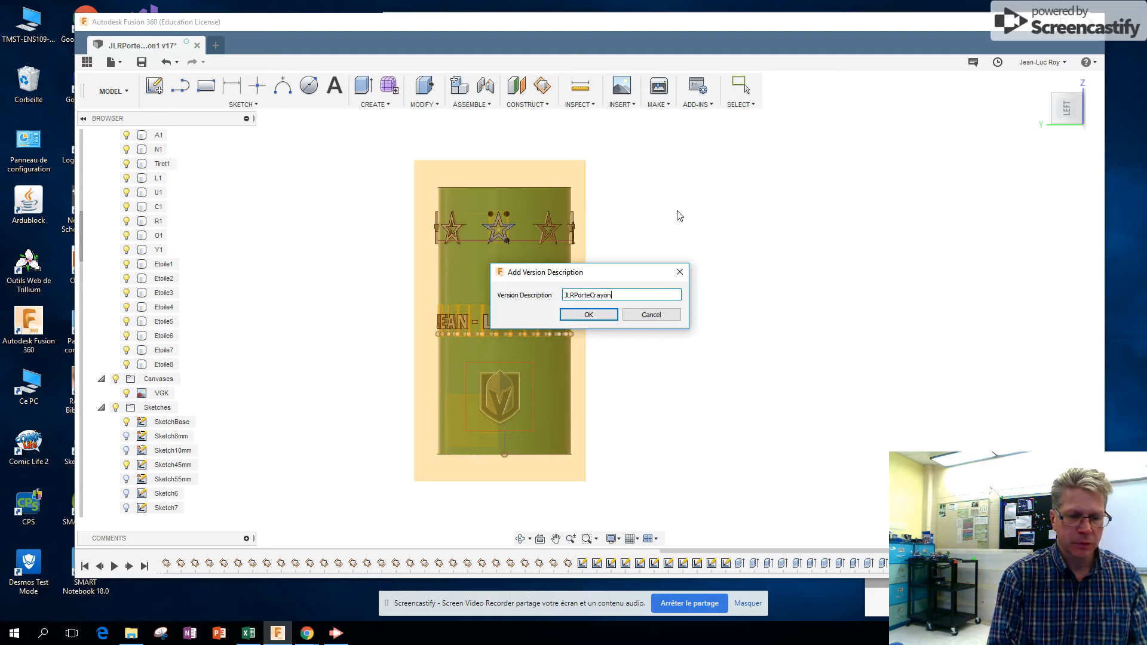
text(1)
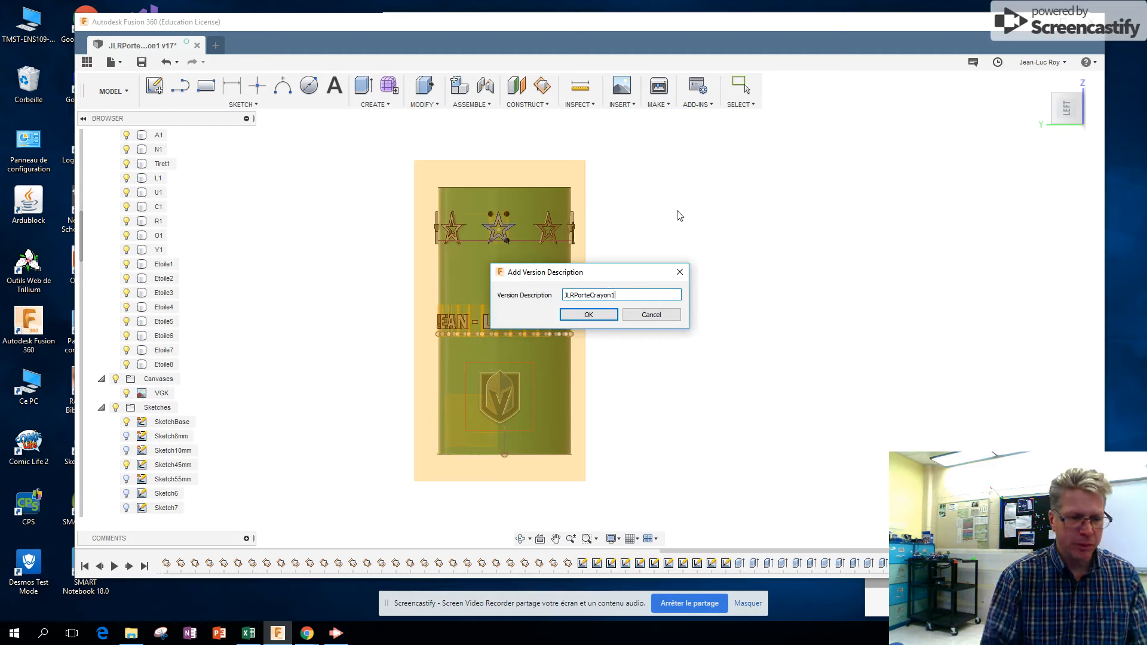
click(601, 318)
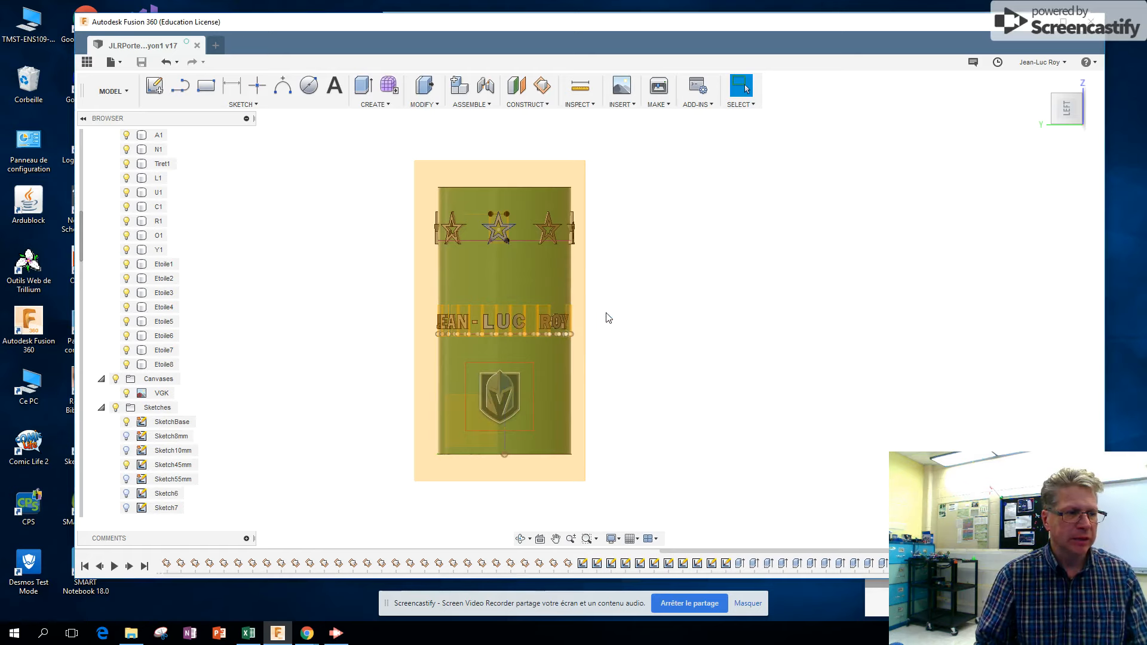